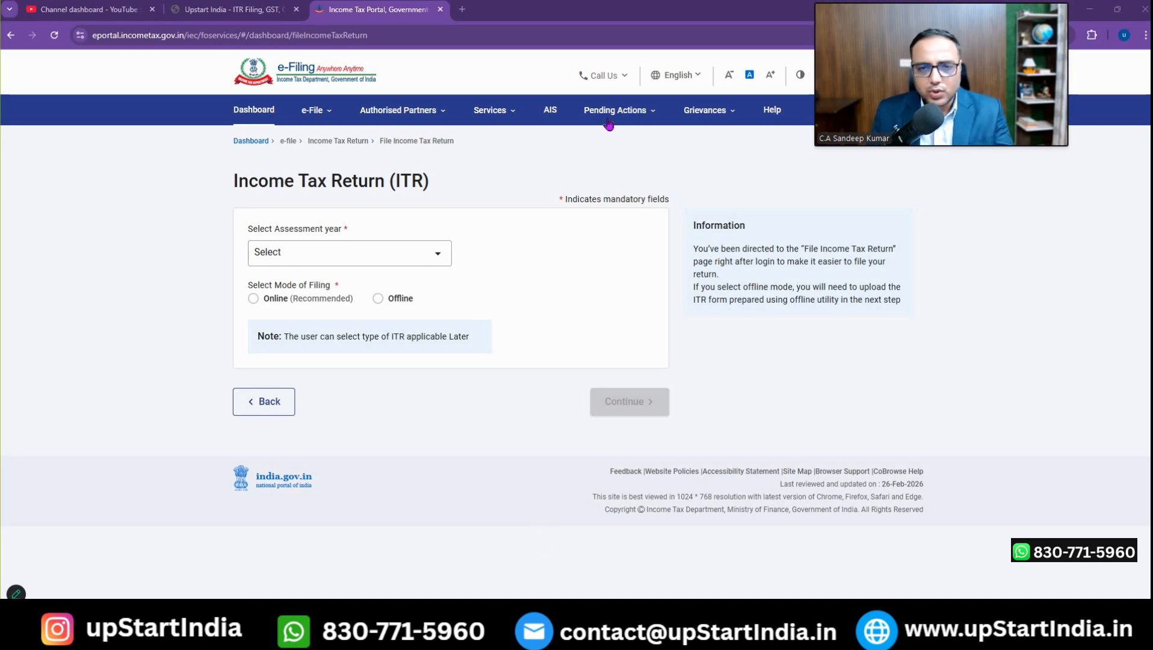
mouse_move(609, 123)
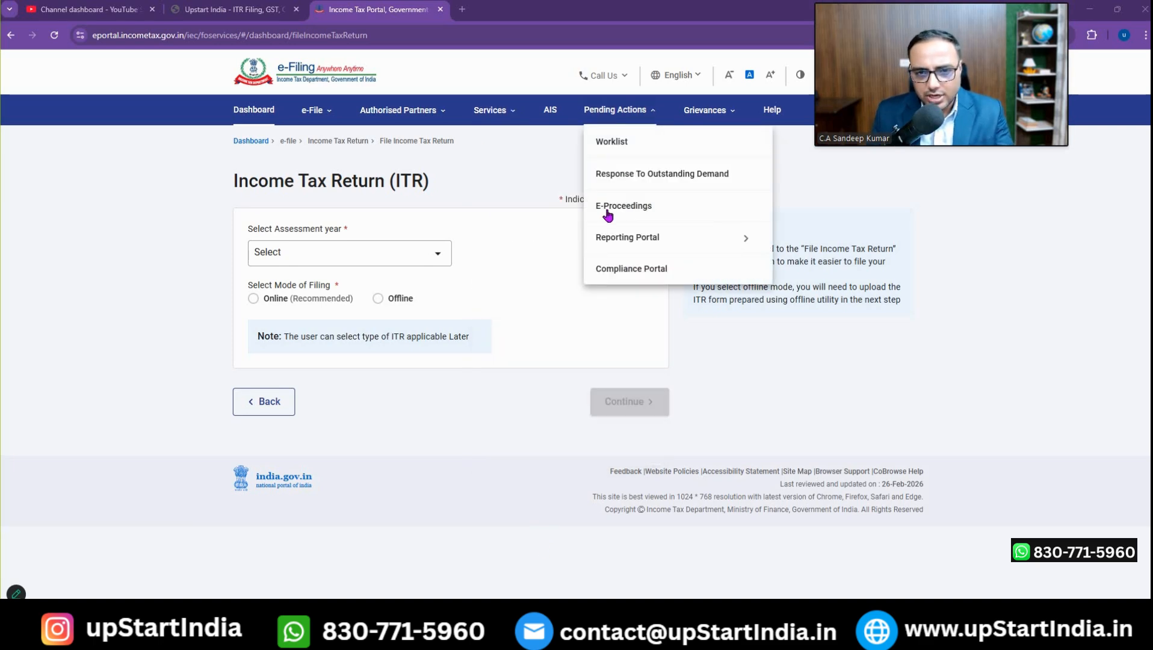
left_click(639, 206)
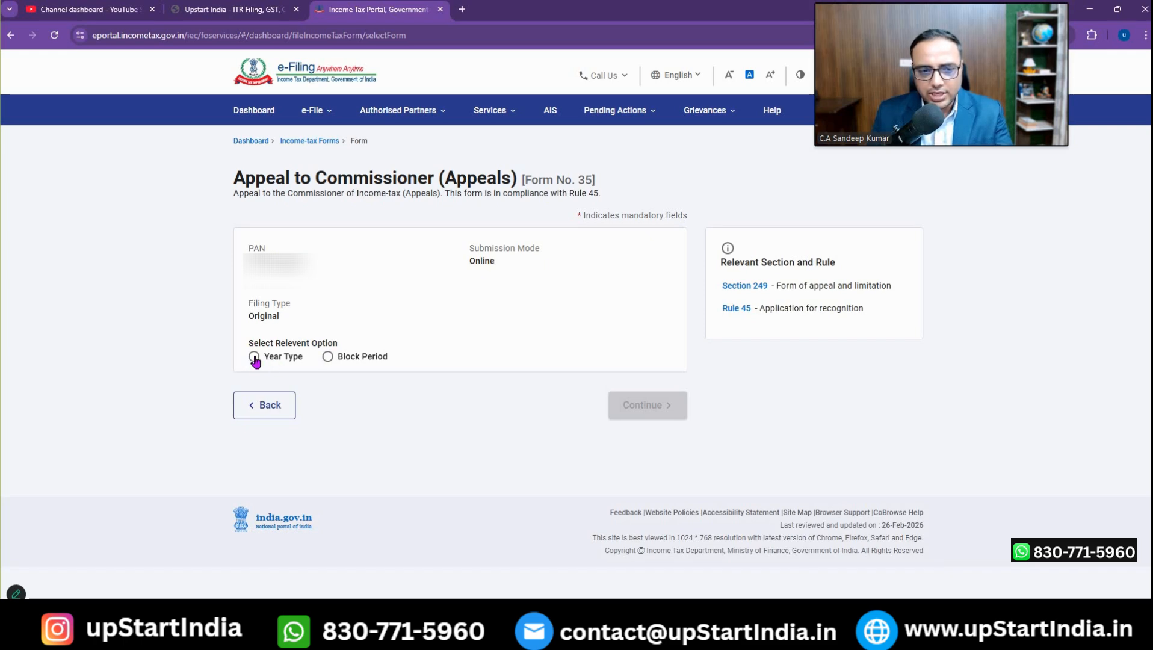
- Set the Form No. 35 appeal to Year Type with assessment year 2024-25 and continue to the form
left_click(255, 358)
left_click(301, 402)
left_click(295, 432)
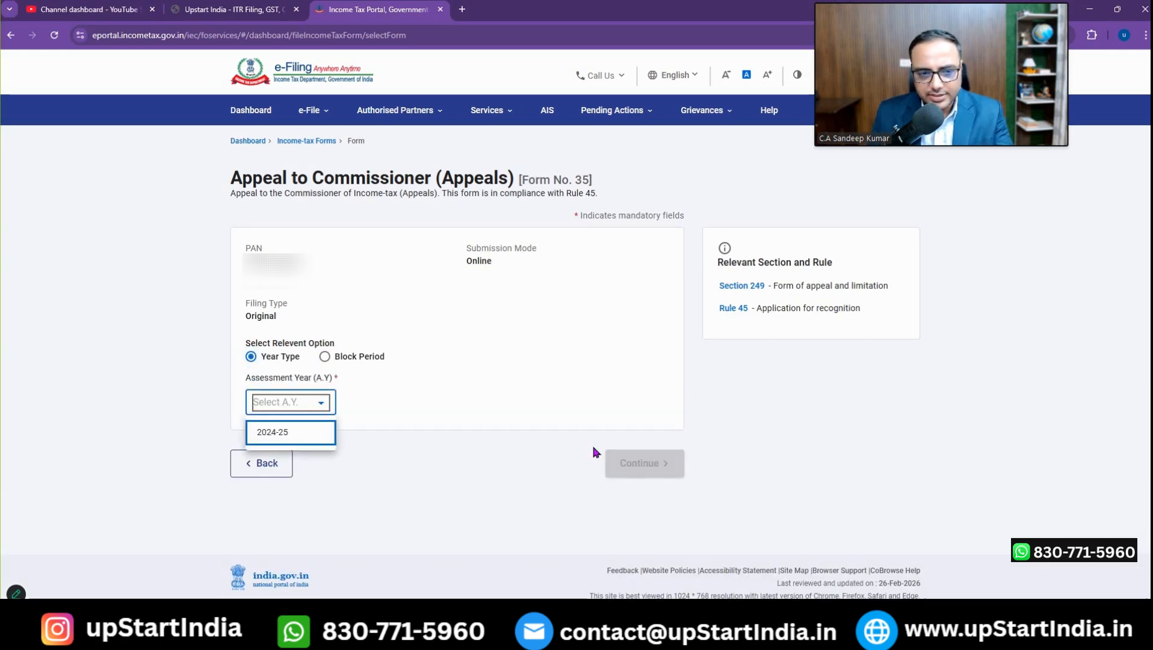
left_click(623, 467)
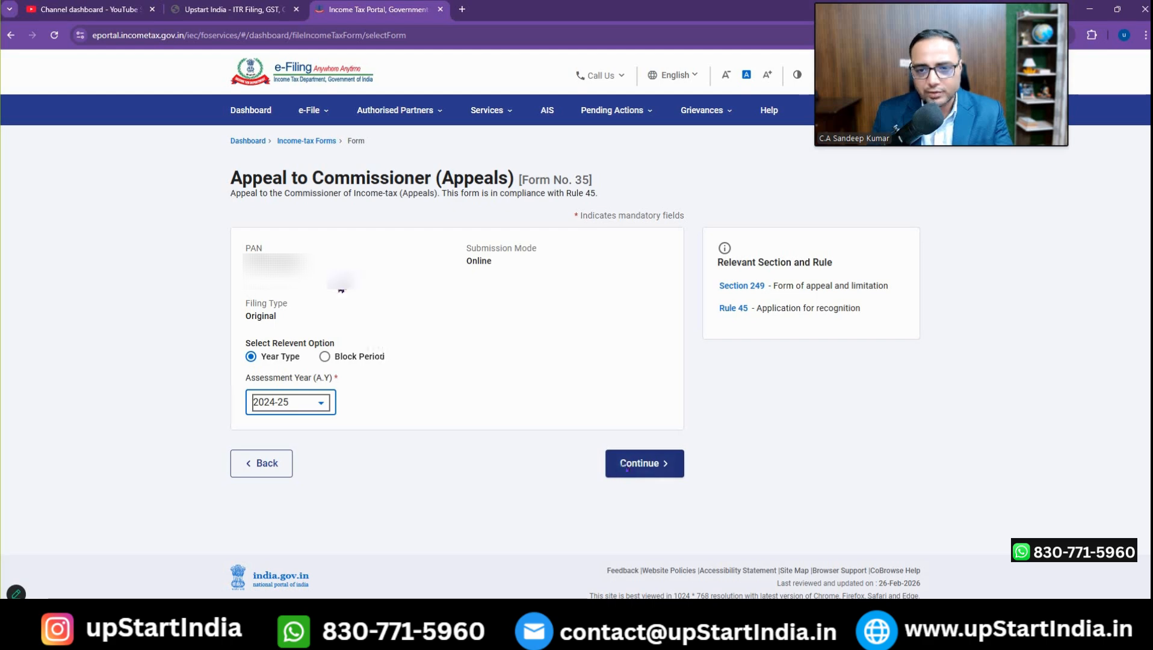
- Choose Not Available as the DIN for the order being appealed and continue to the form's sections
left_click(362, 299)
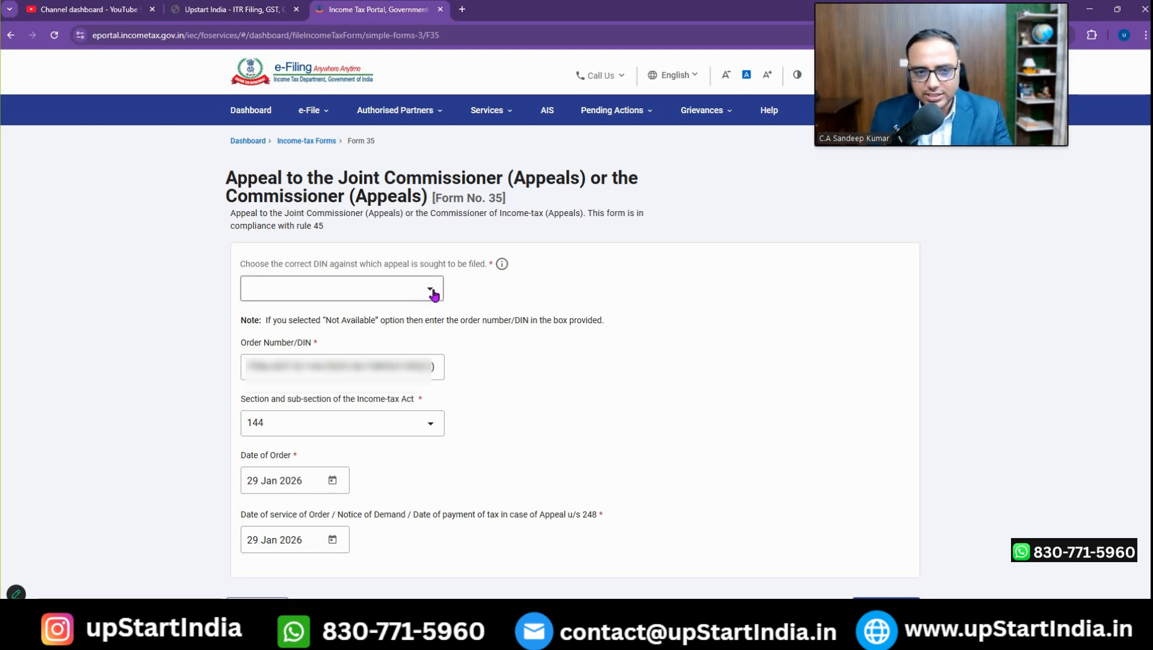
left_click(350, 295)
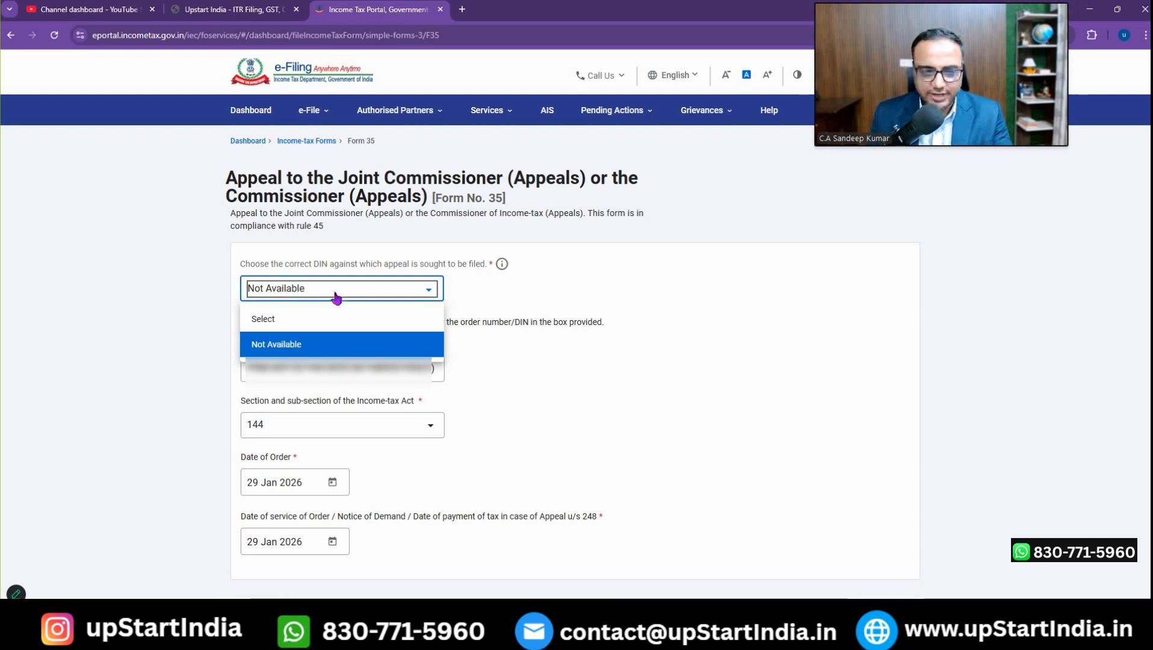
left_click(282, 354)
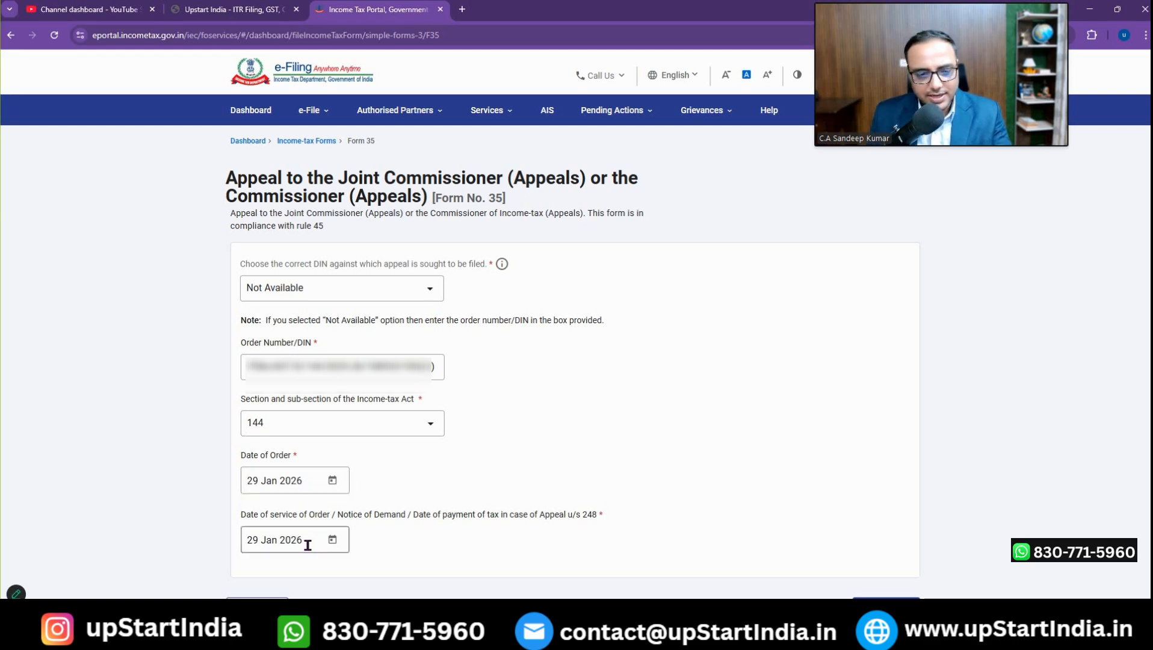
left_click(886, 610)
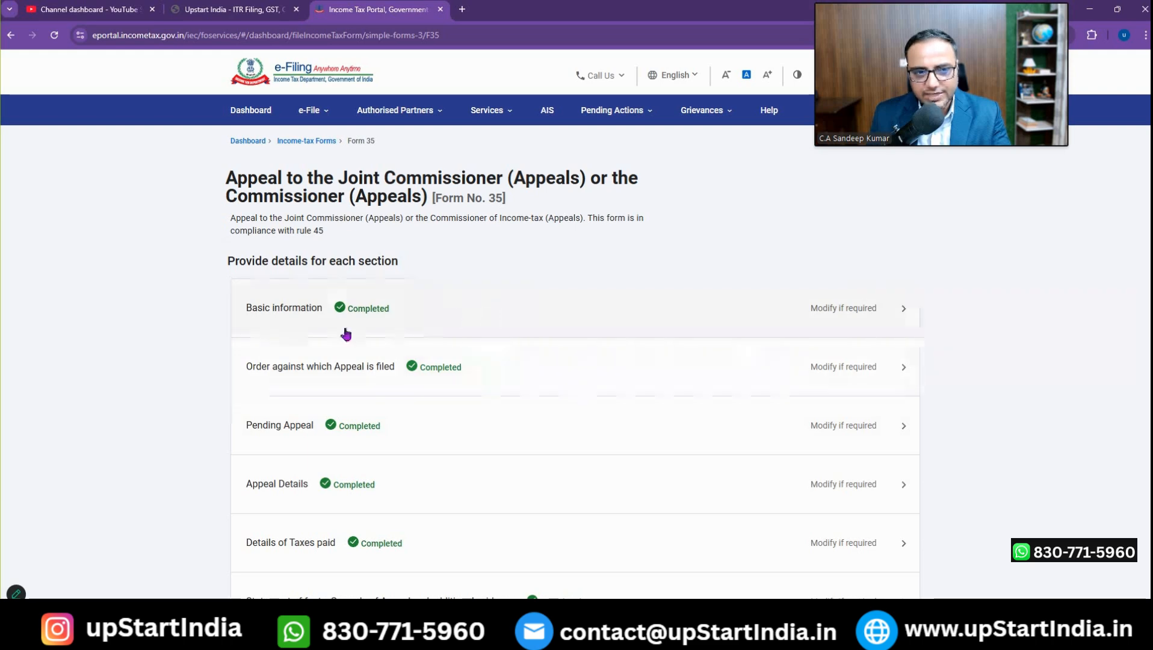
- Review the Basic information section and the Order against which Appeal is filed section, including its authority and attachments, without saving changes
left_click(540, 310)
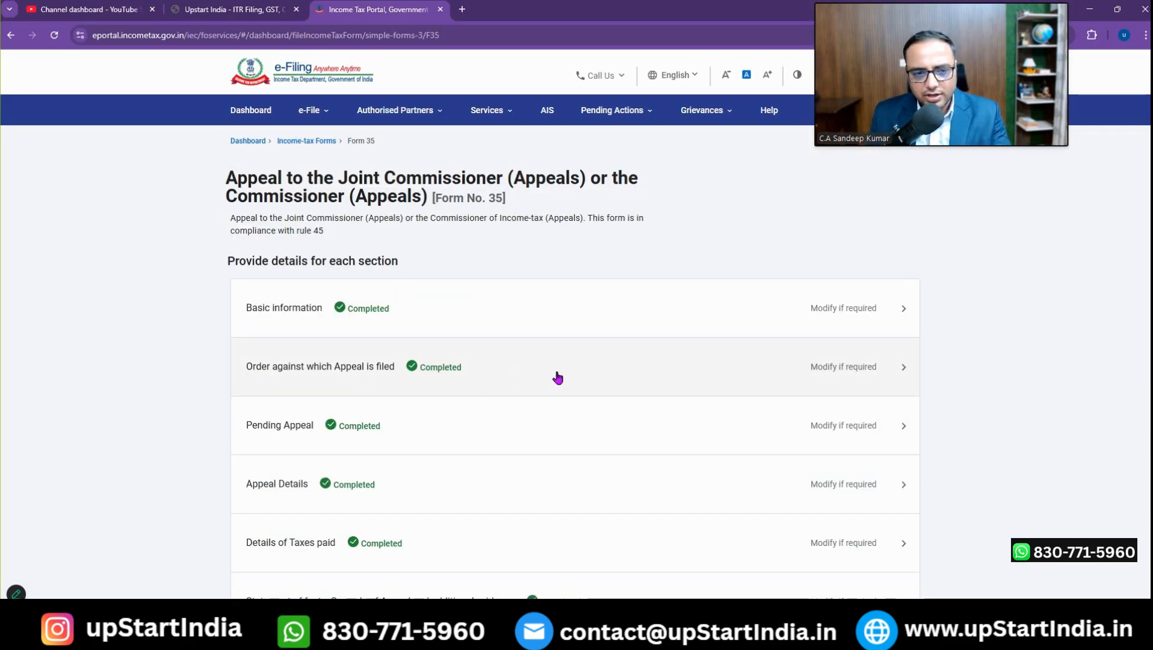
left_click(466, 463)
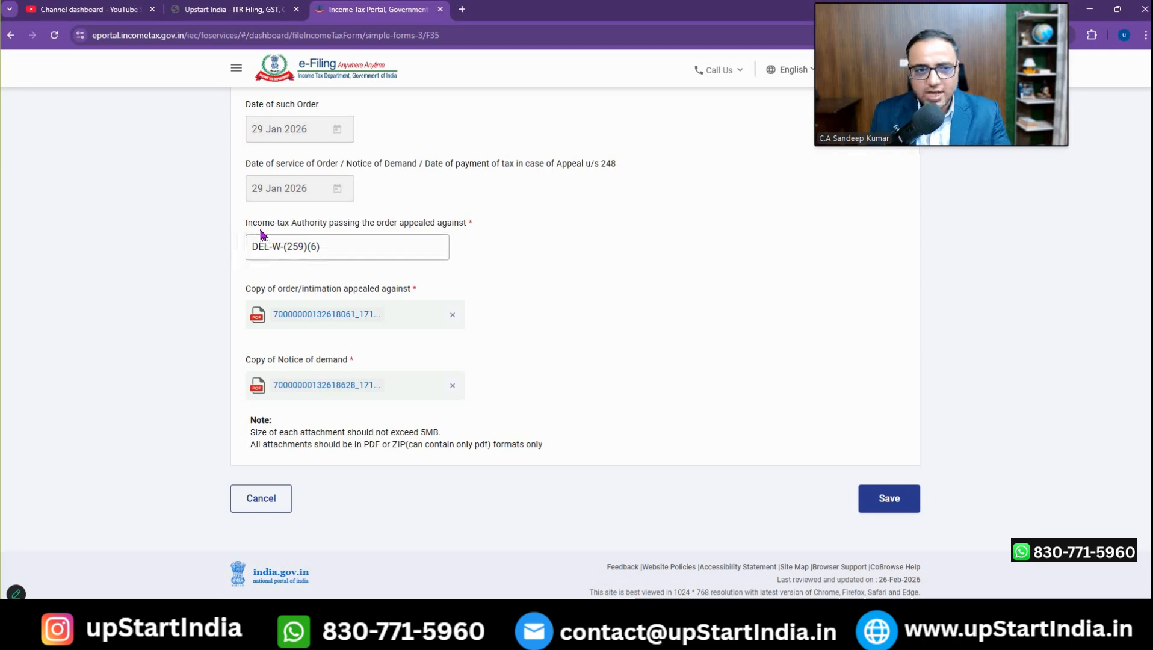
left_click(252, 248)
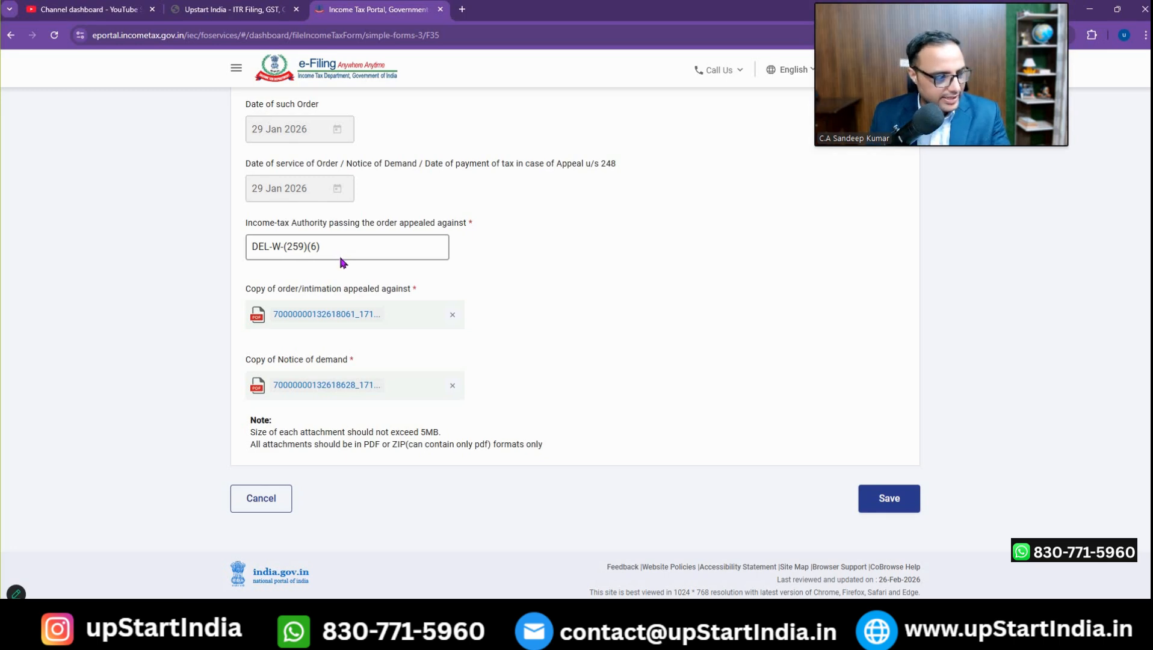
left_click(258, 497)
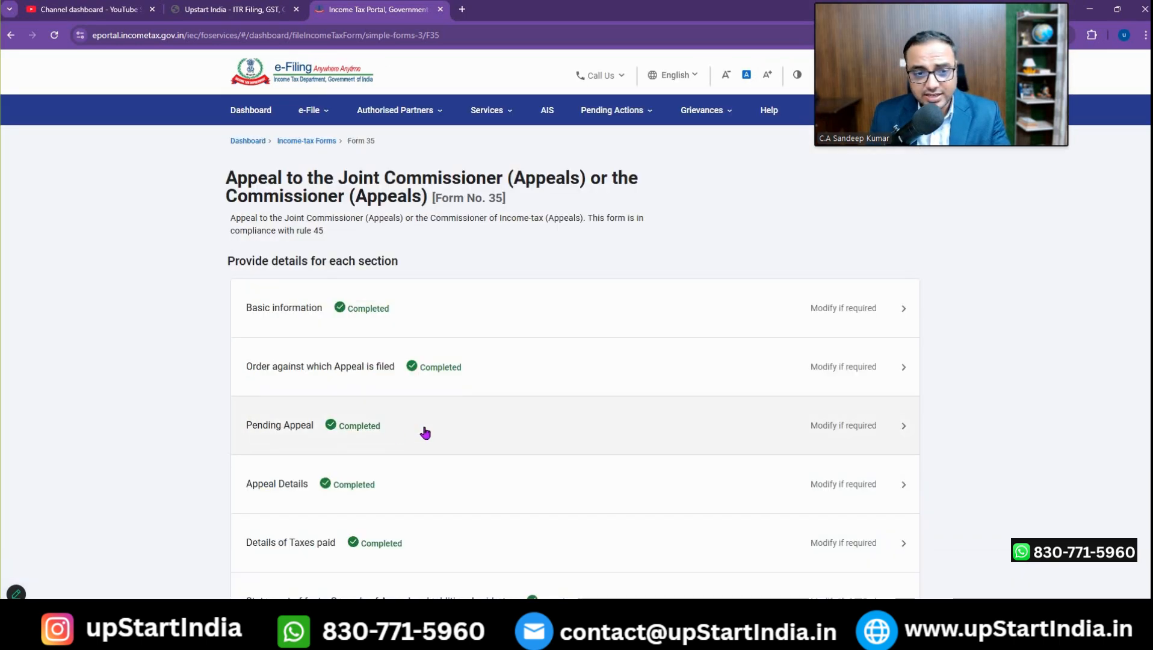
- Review the answers in the Pending Appeal and Appeal Details sections and leave each without saving changes
left_click(460, 423)
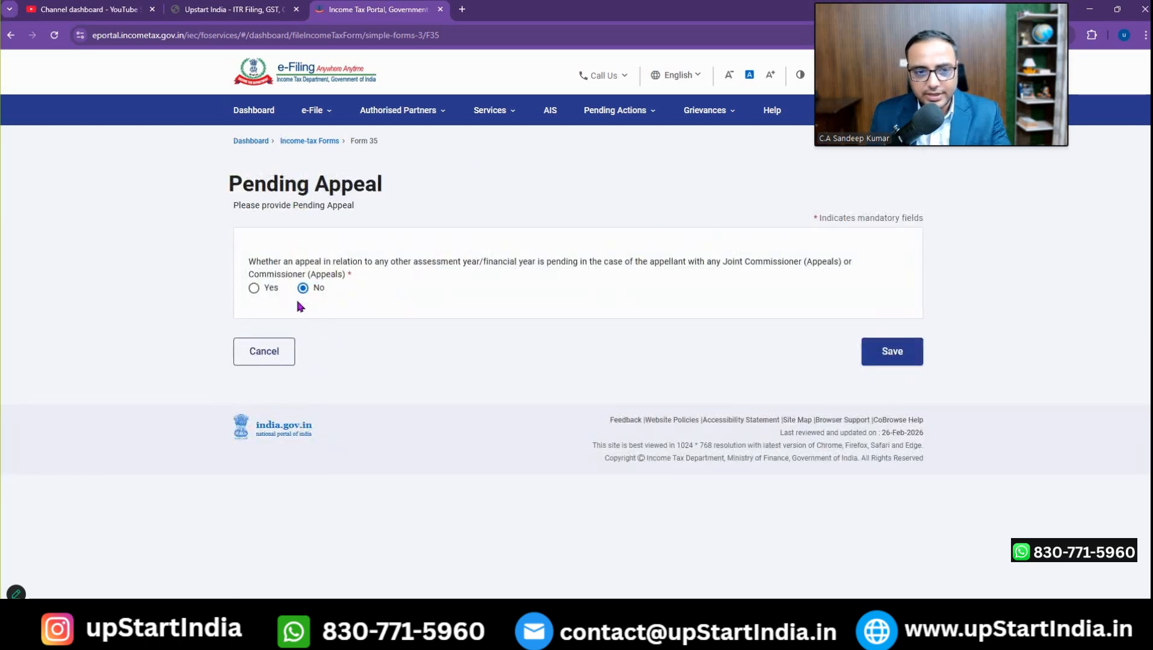
left_click(262, 346)
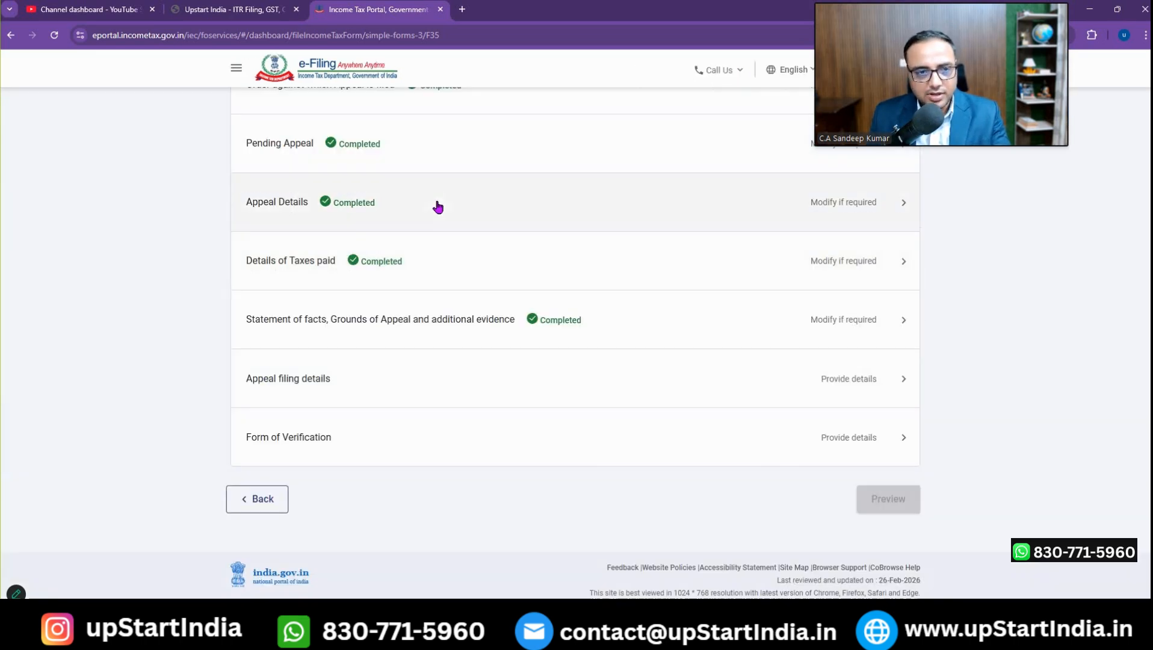
left_click(290, 133)
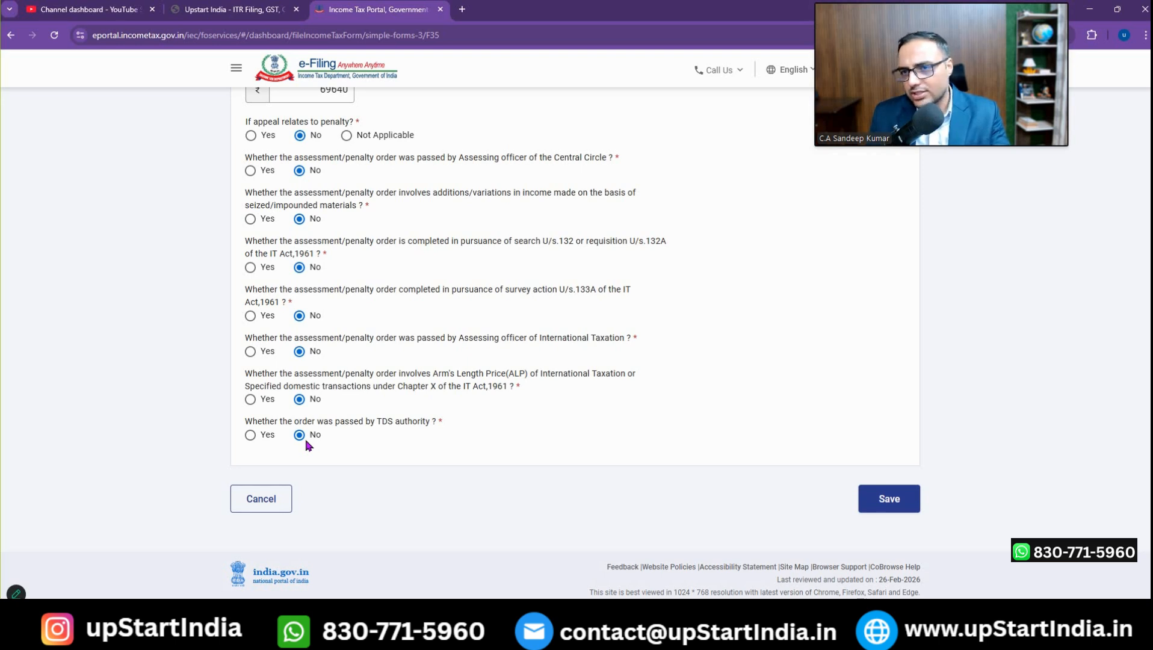
left_click(261, 499)
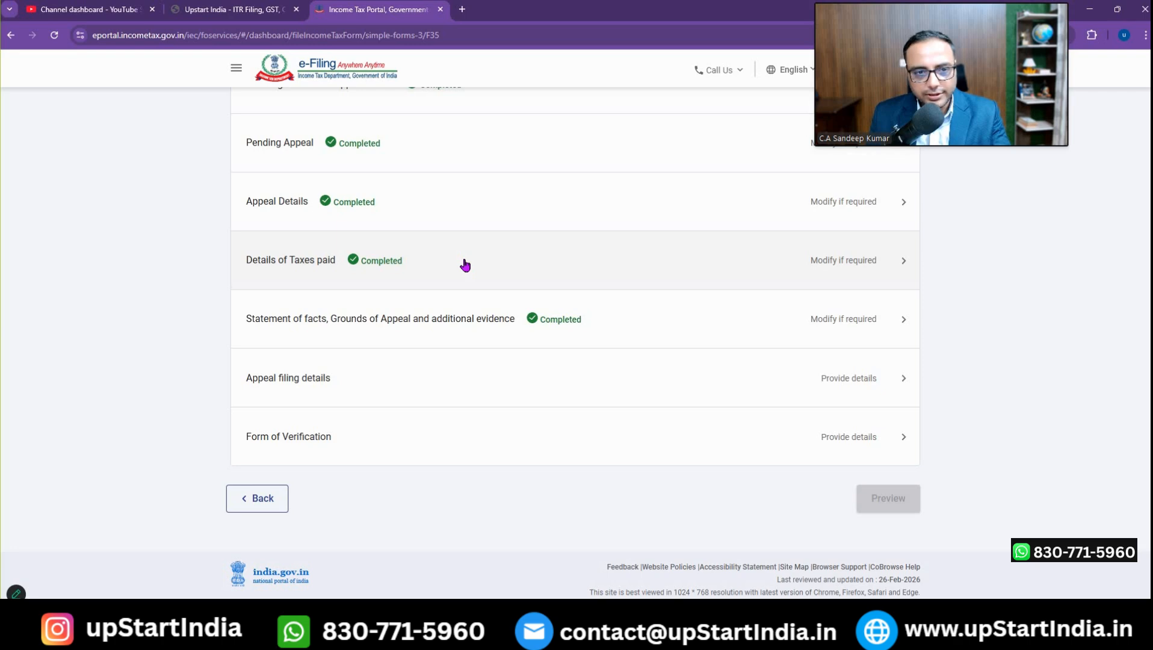
- Review the Details of Taxes paid section and the statement of facts, grounds of appeal and listed evidence without saving changes
left_click(465, 266)
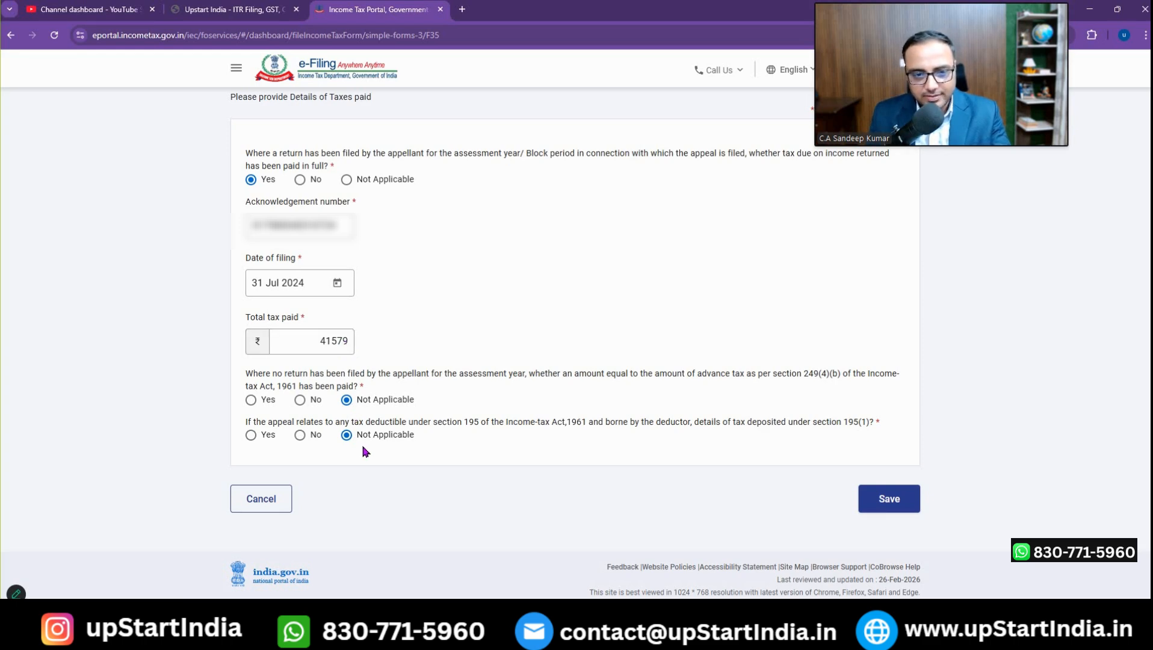
left_click(286, 497)
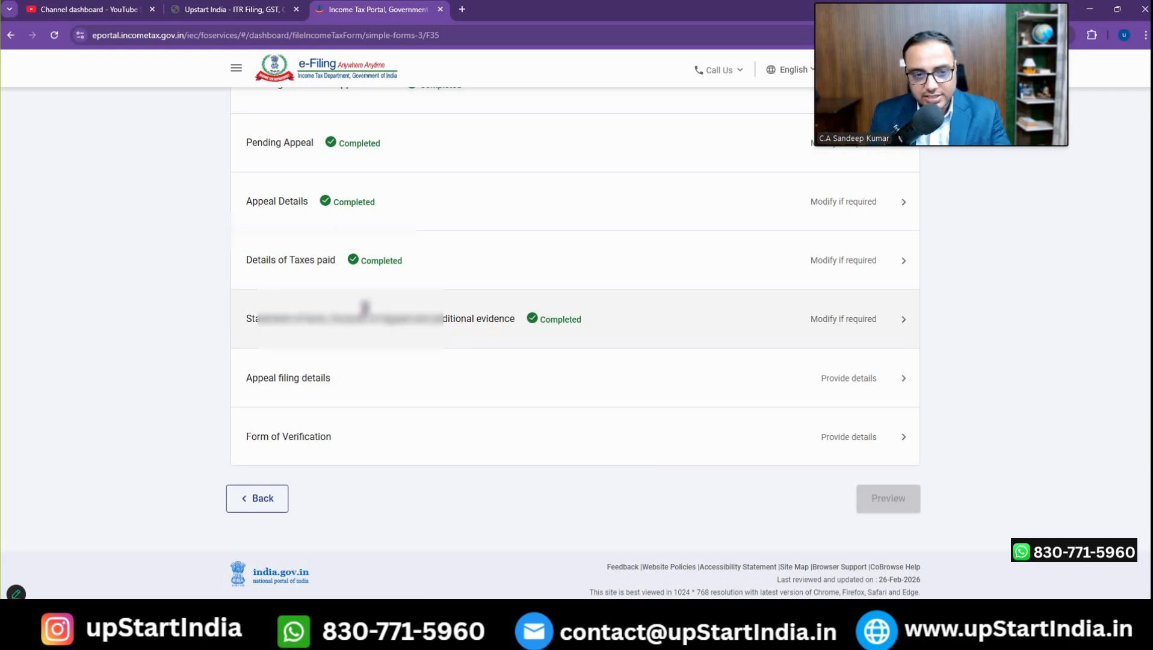
left_click(278, 308)
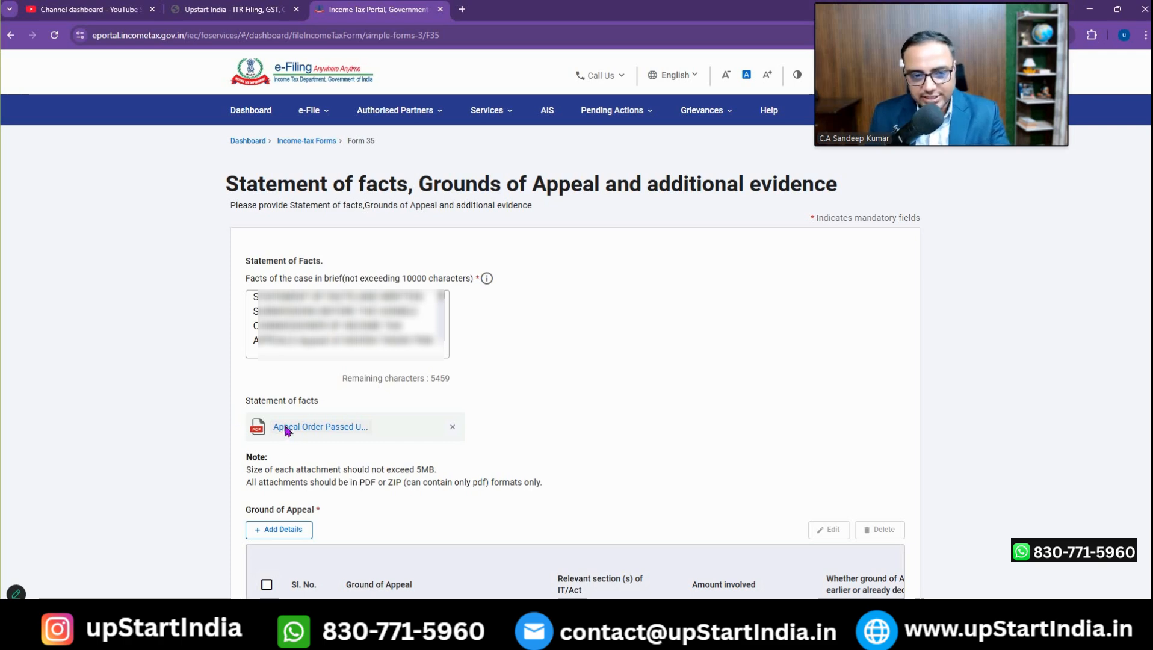
scroll(288, 430, "down", 5)
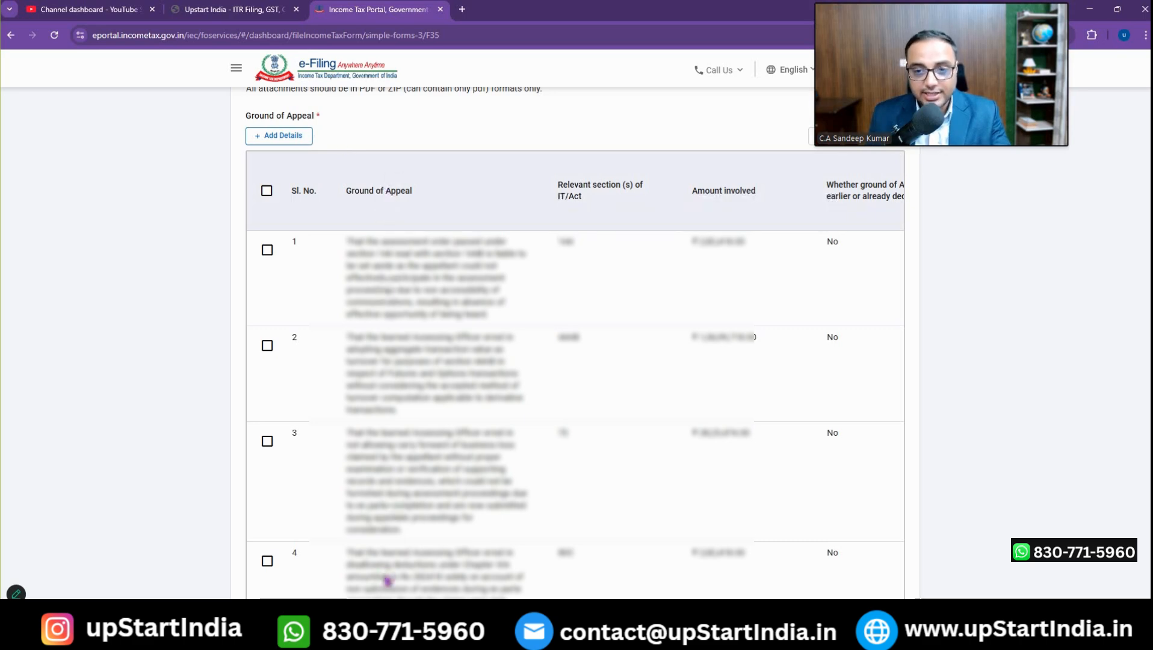
scroll(385, 481, "down", 10)
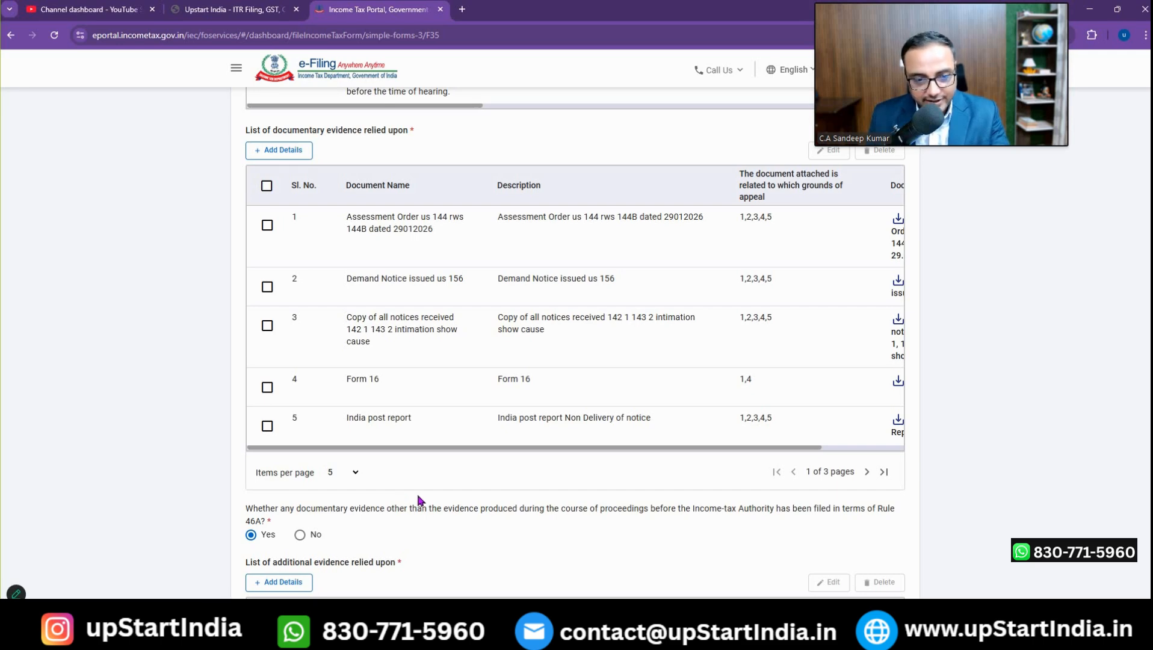
scroll(365, 485, "down", 4)
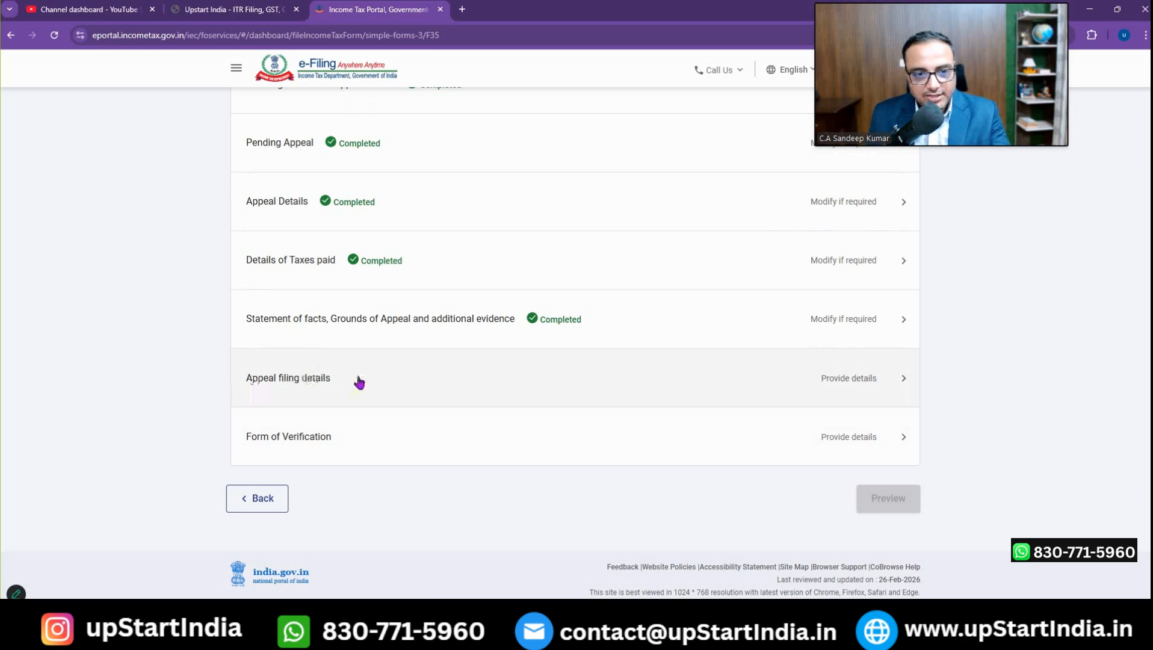
- Save the Appeal filing details with no filing delay and the ₹1,000 appeal fee, and save the Form of Verification with Gurgaon as the place
left_click(333, 356)
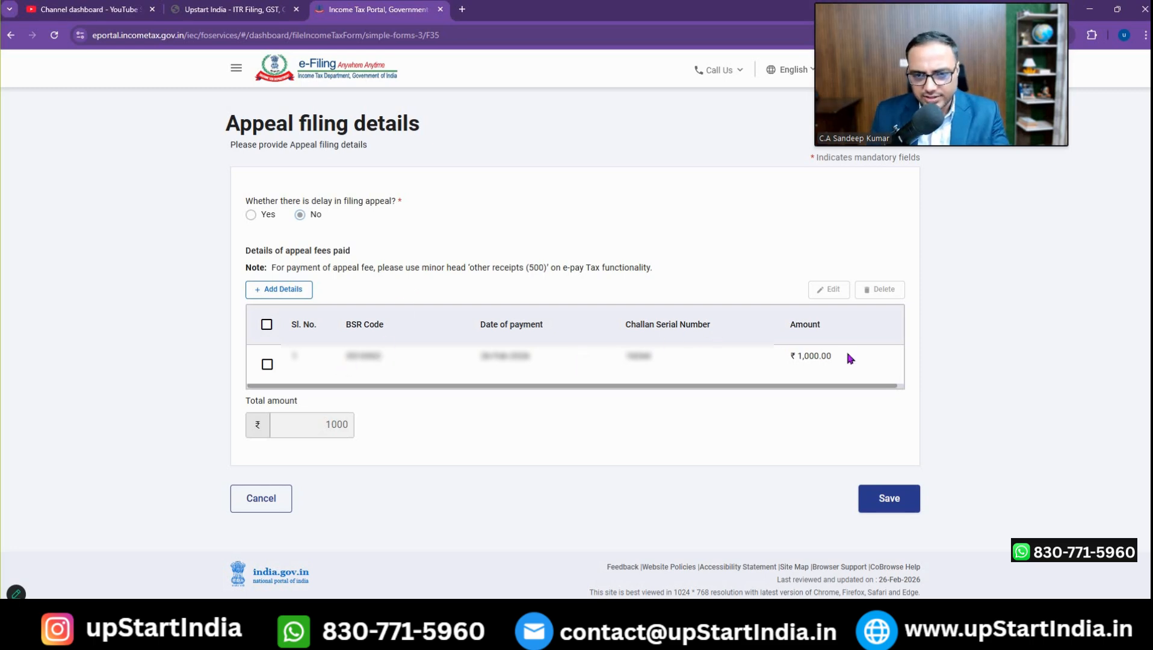
left_click(890, 499)
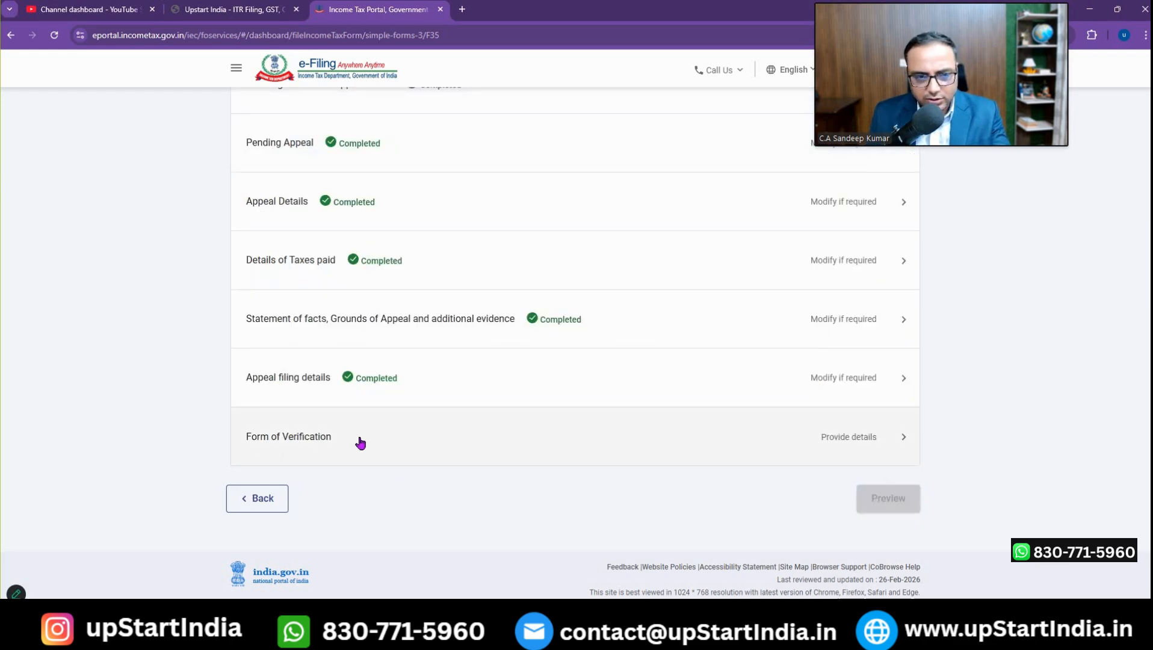
left_click(435, 435)
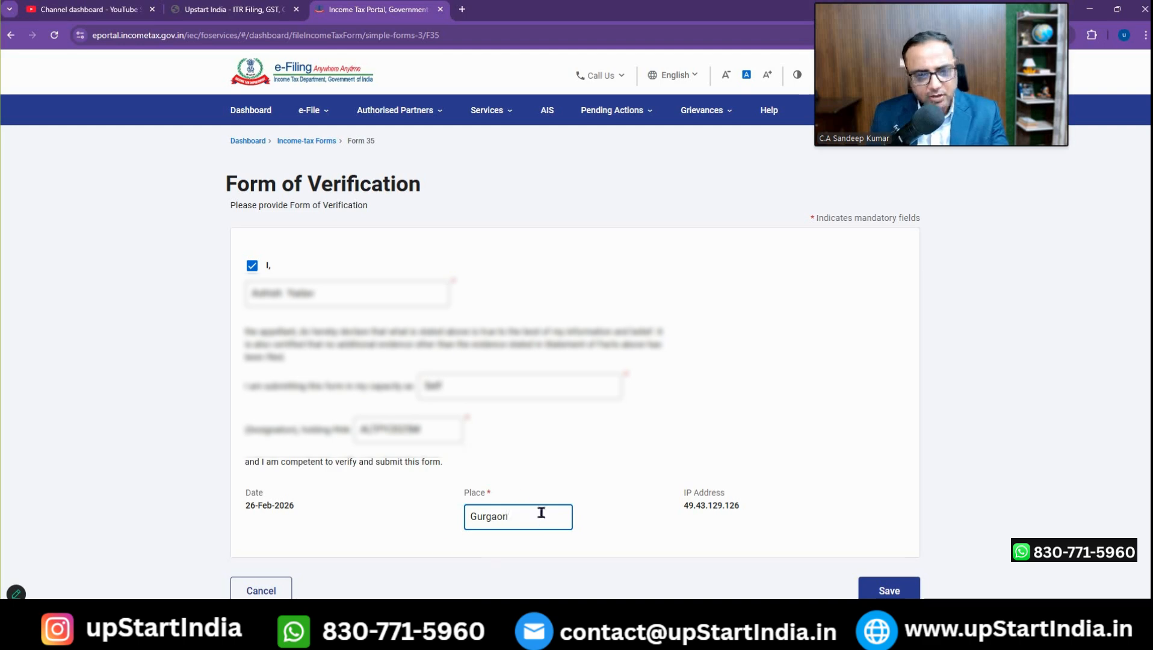
scroll(863, 518, "down", 3)
left_click(863, 516)
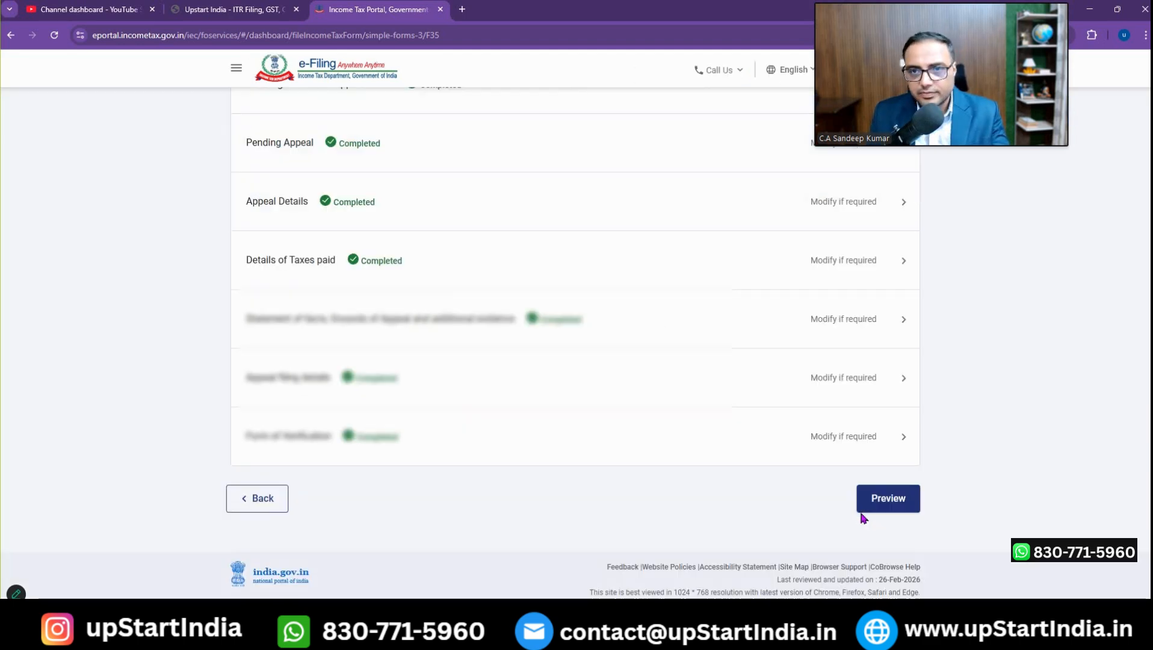
- Preview the completed Form No. 35 and submit it through e-verification, downloading the submitted form
left_click(896, 501)
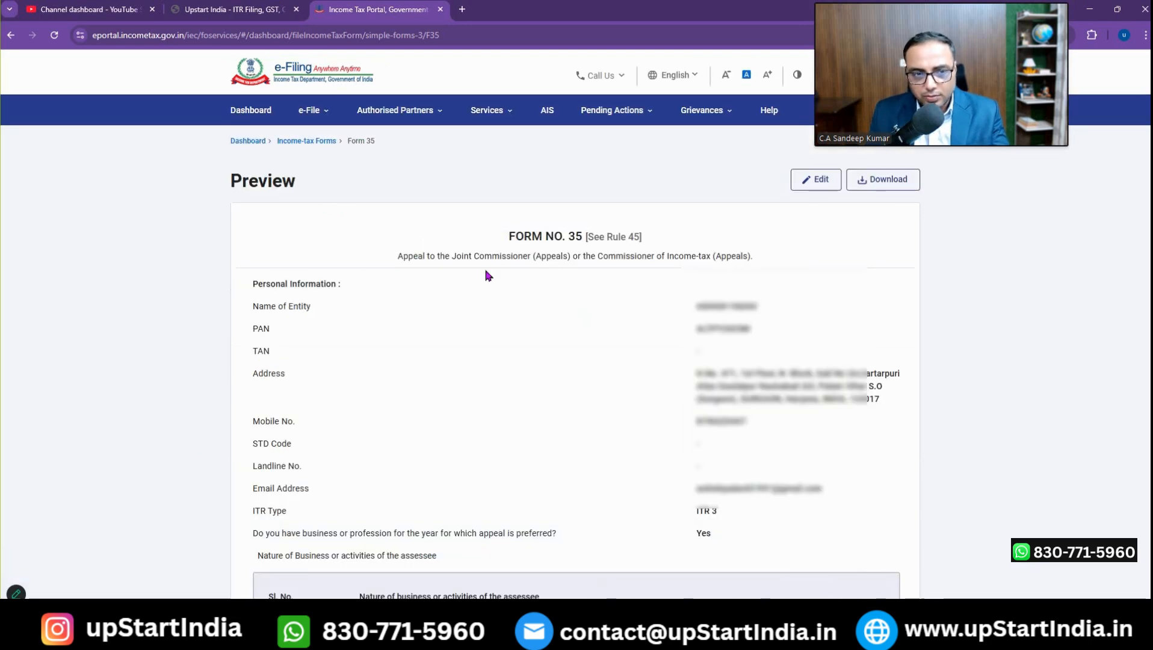
scroll(505, 497, "down", 20)
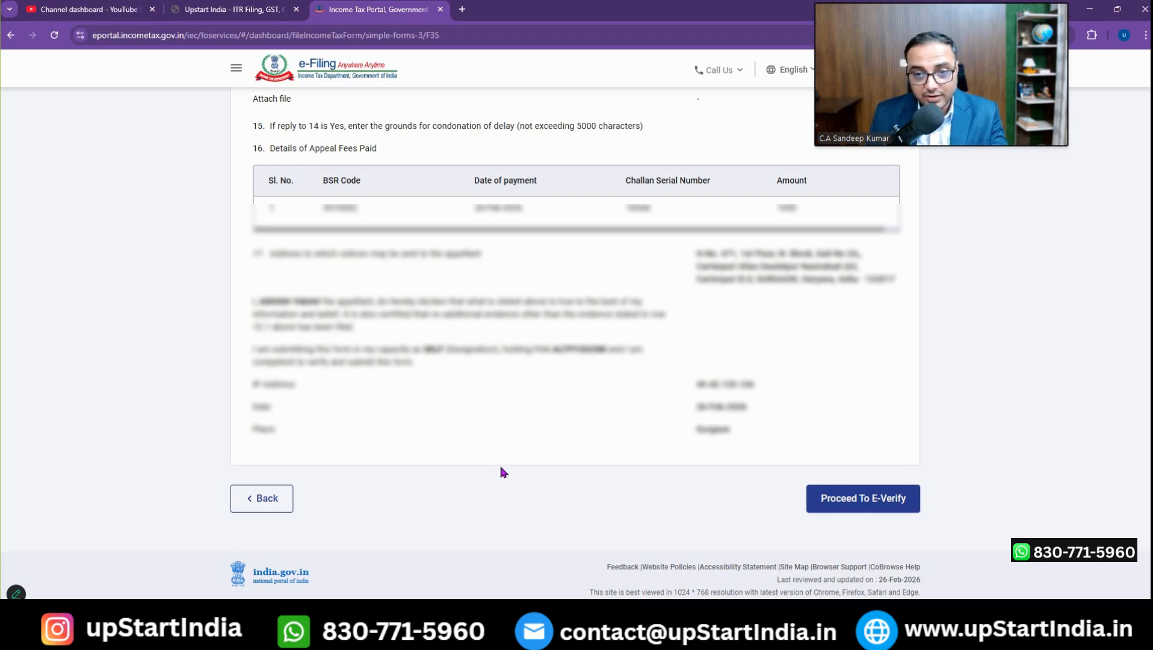
left_click(863, 498)
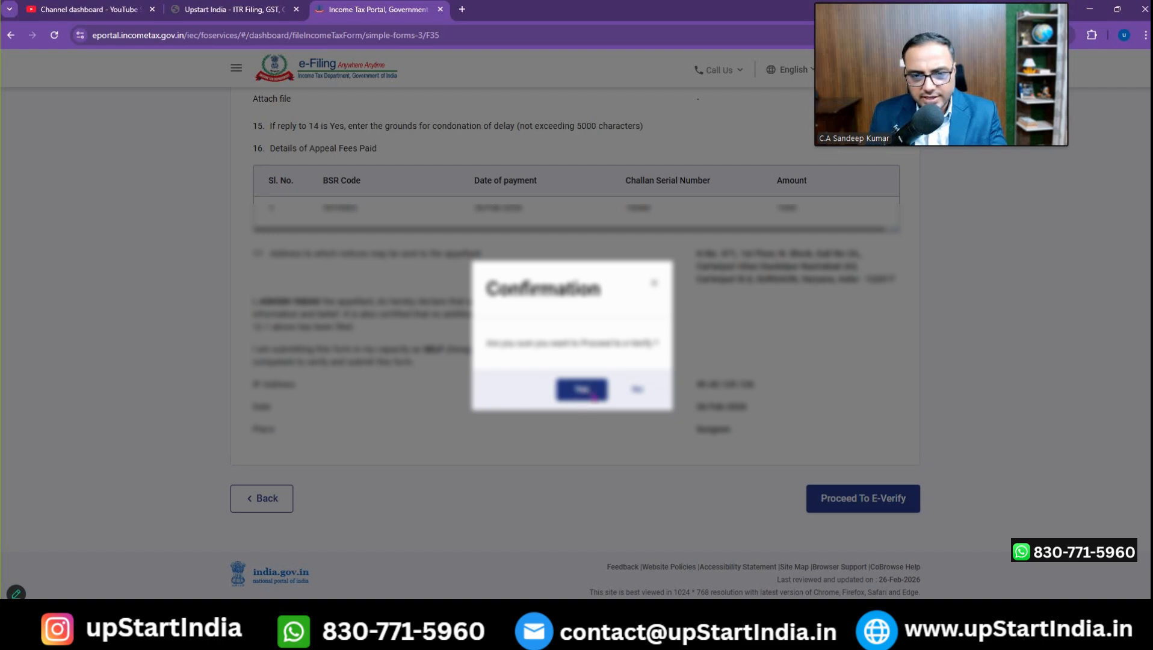
left_click(582, 390)
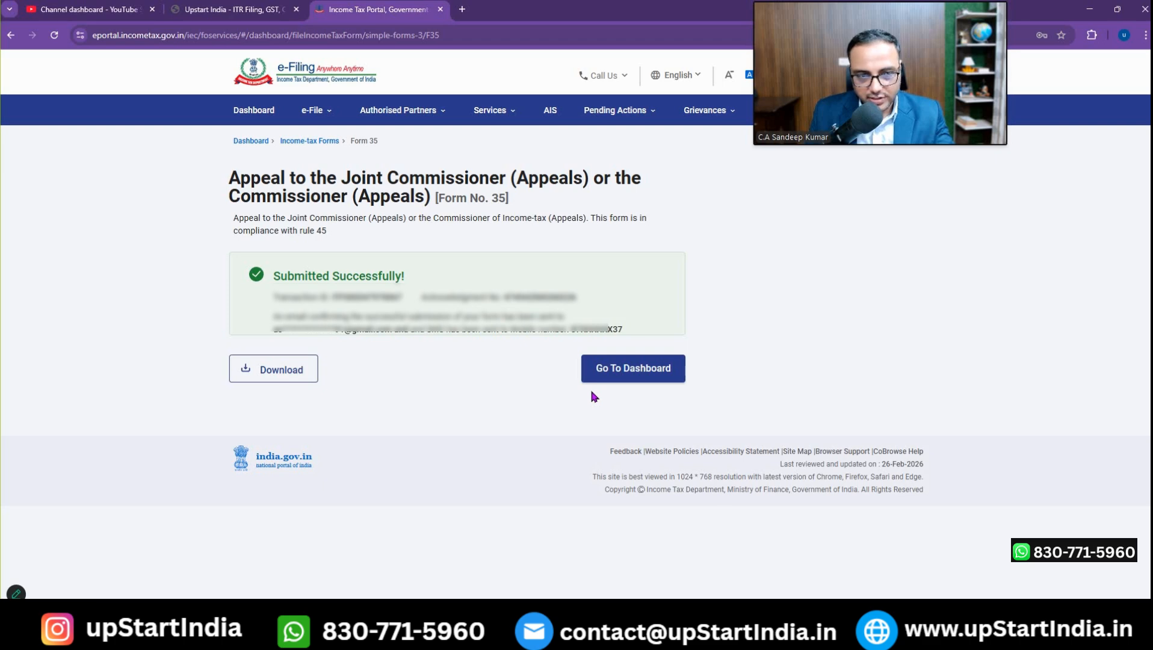
left_click(279, 378)
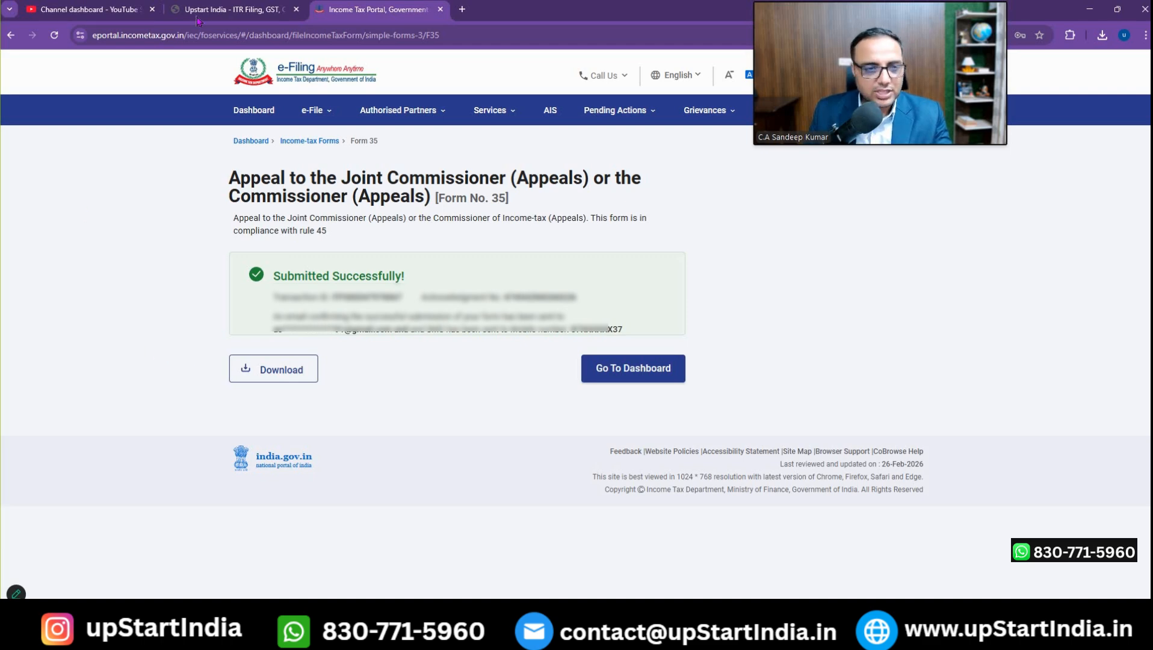
- Switch to the Upstart India website to browse its list of services and return to the income tax e-Filing portal
key("ctrl+shift+Tab")
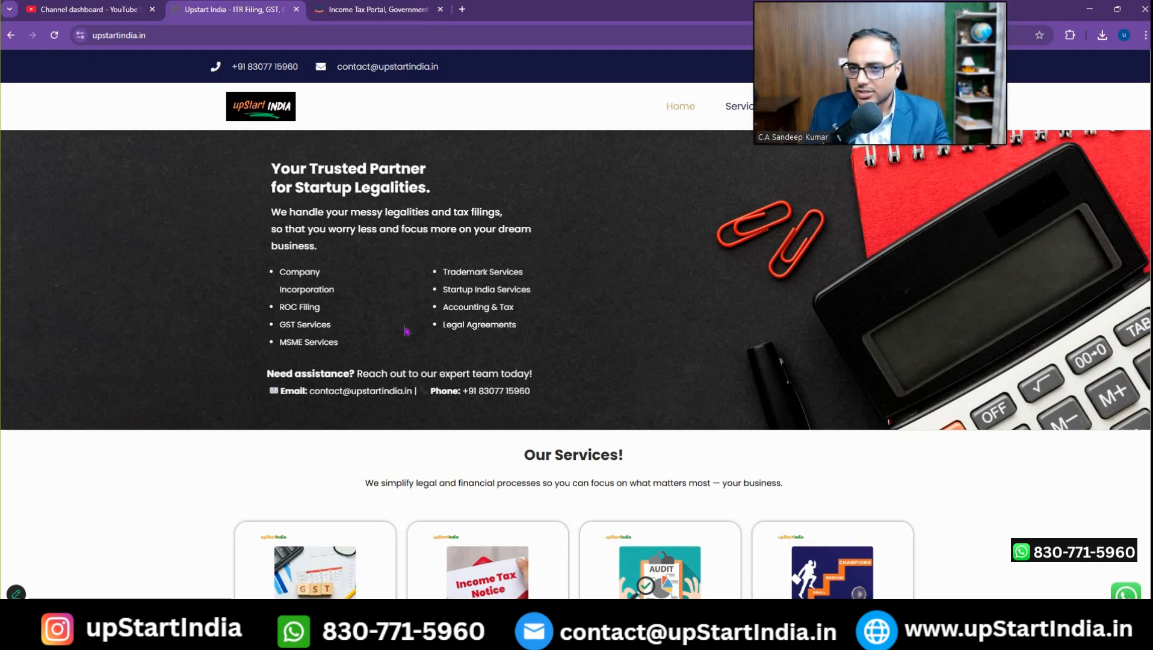
scroll(513, 460, "down", 5)
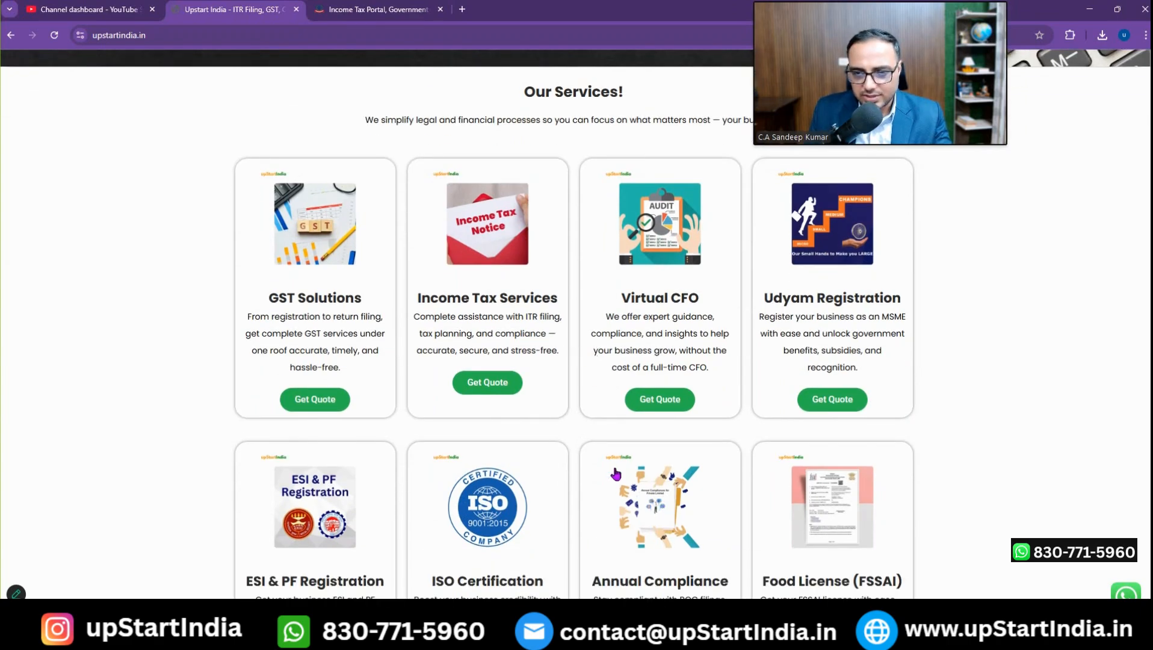
scroll(615, 473, "down", 4)
scroll(610, 458, "down", 6)
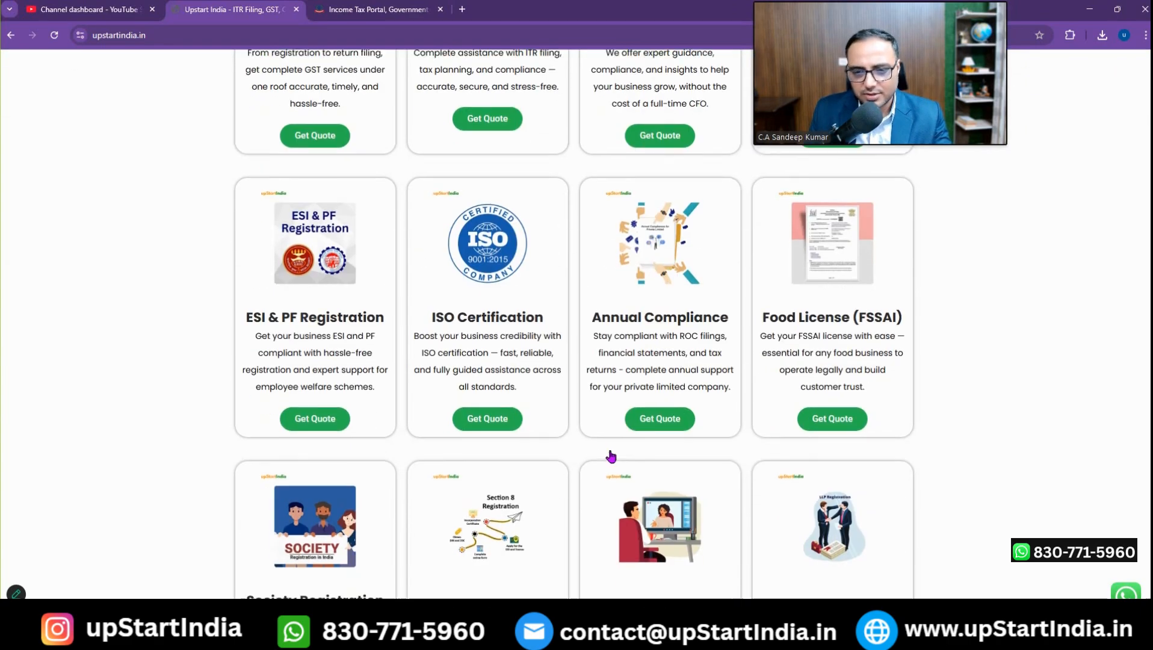
scroll(545, 380, "down", 3)
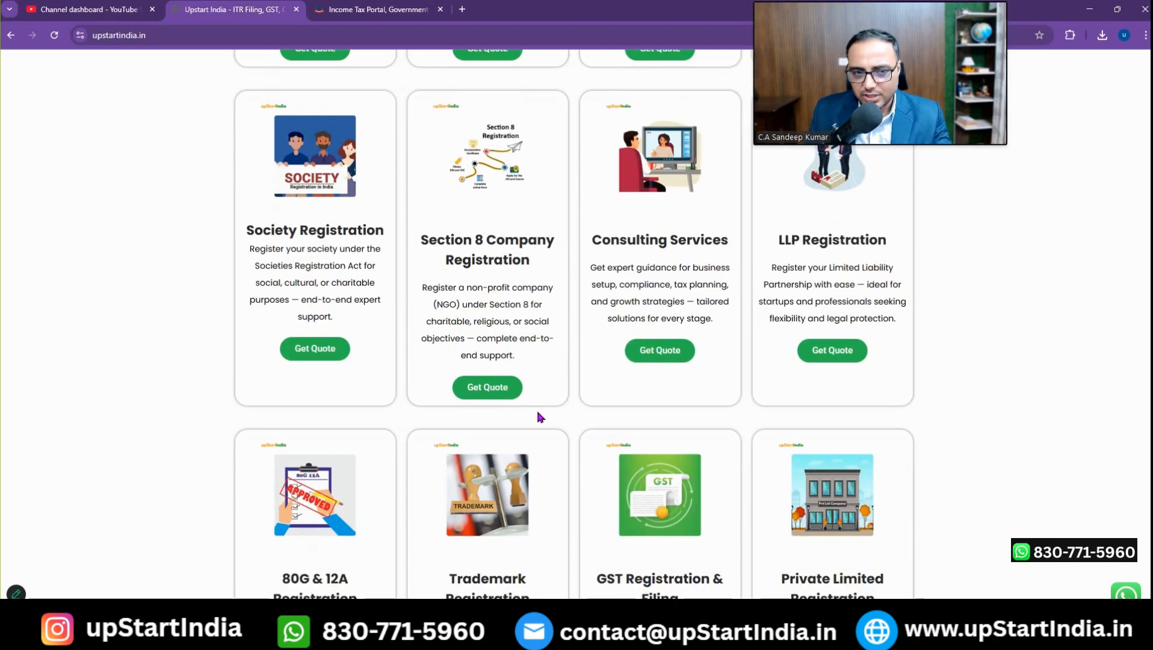
left_click_drag(282, 426, 395, 441)
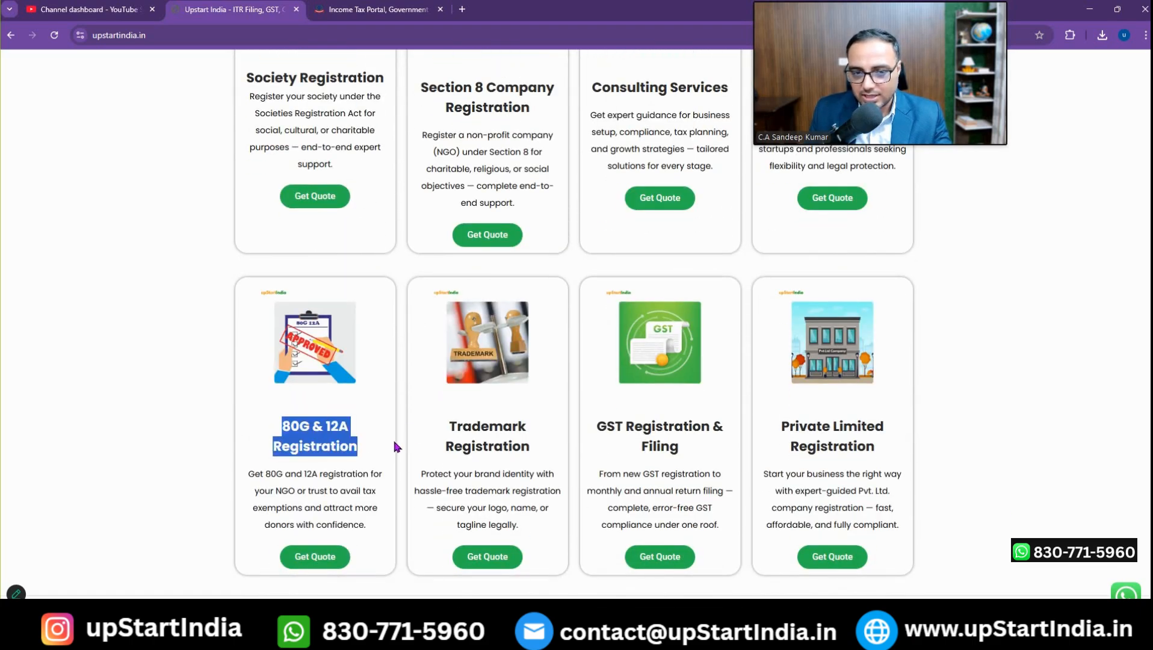
scroll(604, 414, "down", 2)
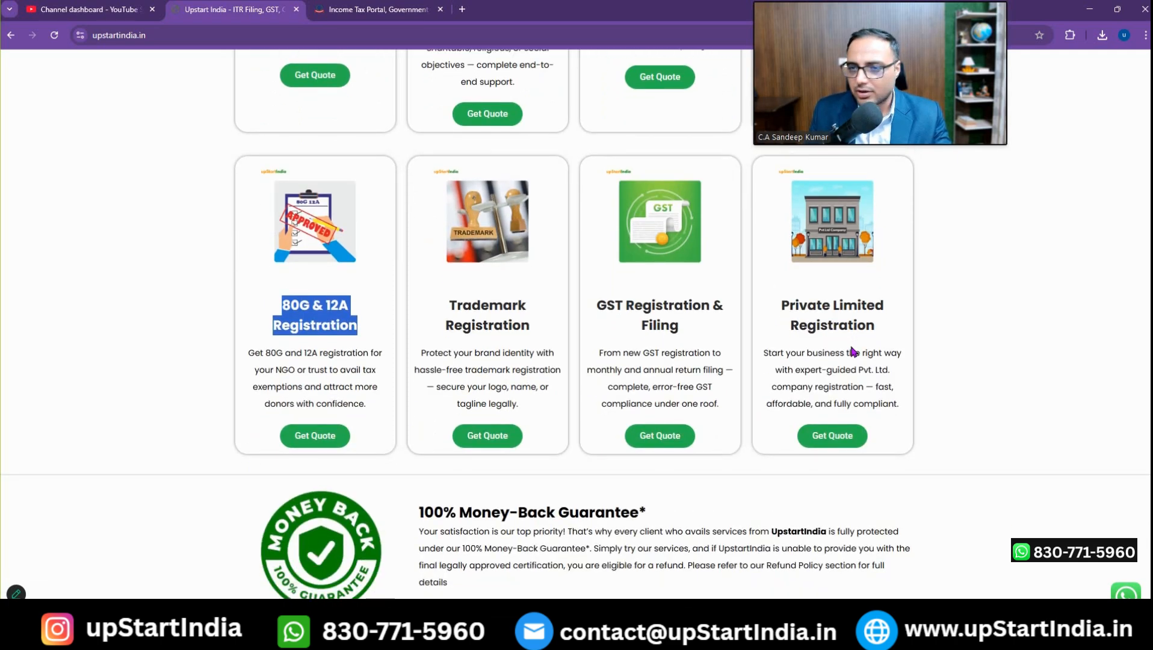
key("ctrl+Tab")
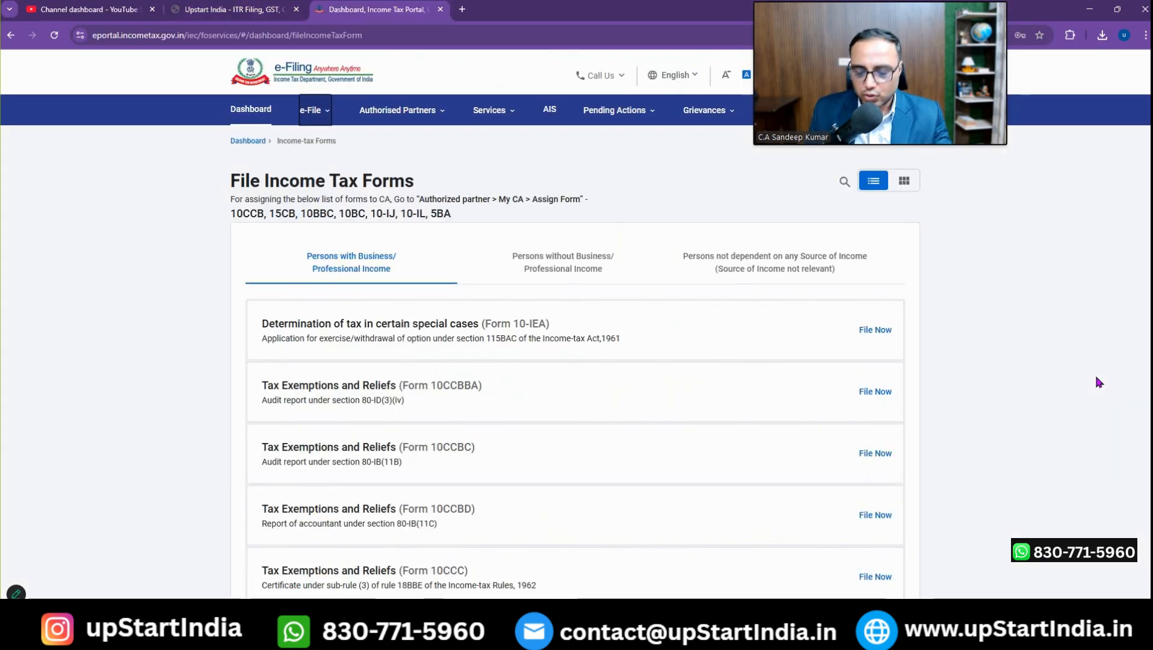